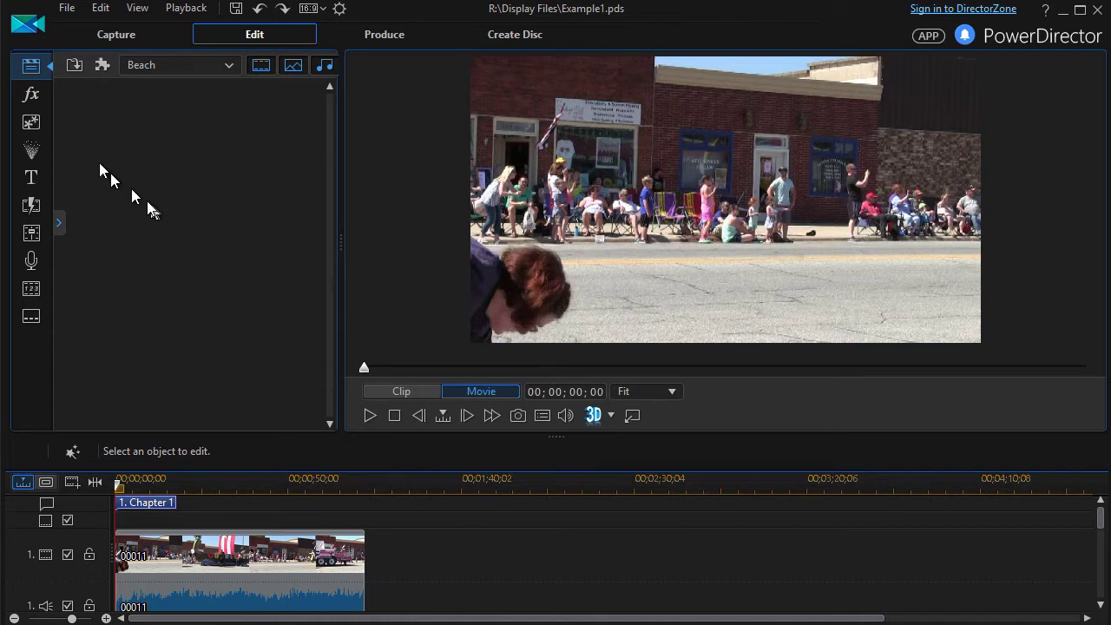
# Step: Open Batch Produce from the File menu and set the output drive to (R:) 2 Terabyte
pyautogui.click(67, 10)
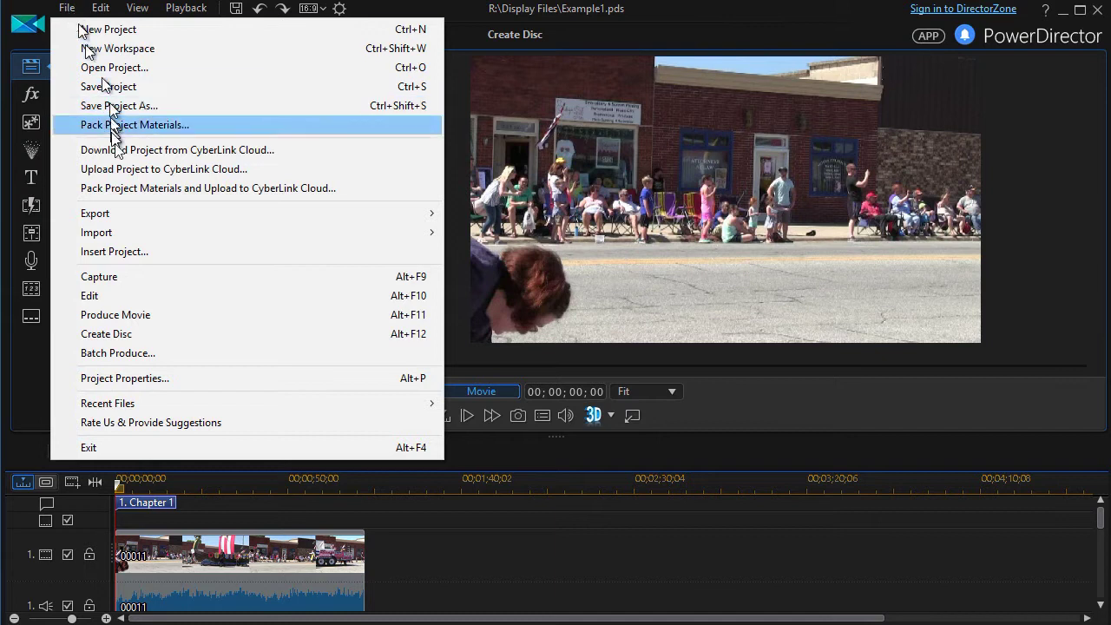
pyautogui.click(226, 353)
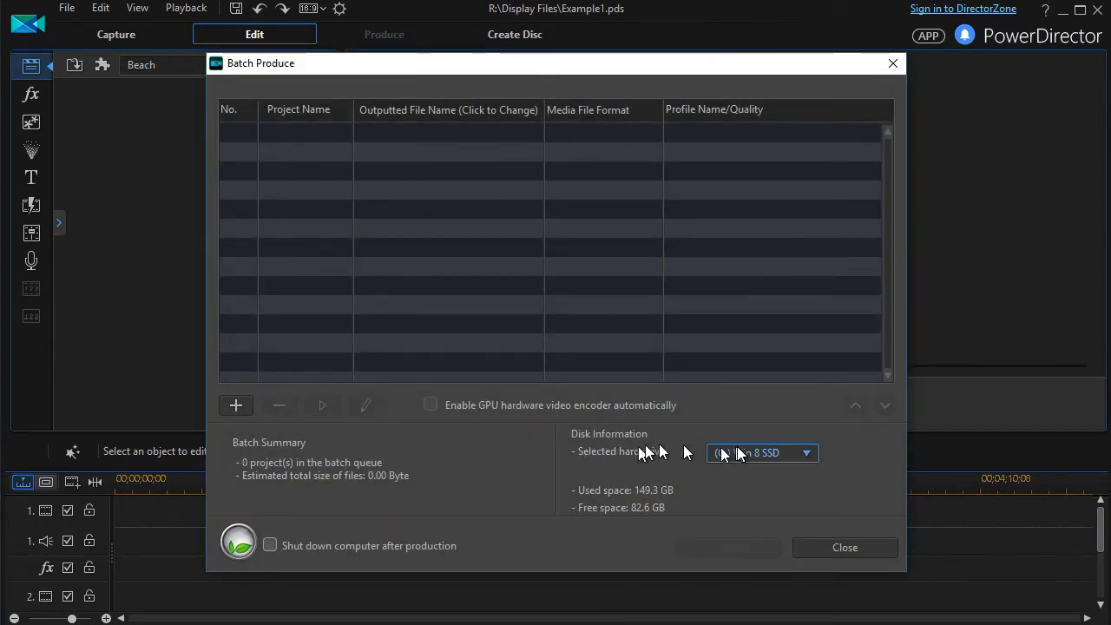
pyautogui.click(808, 454)
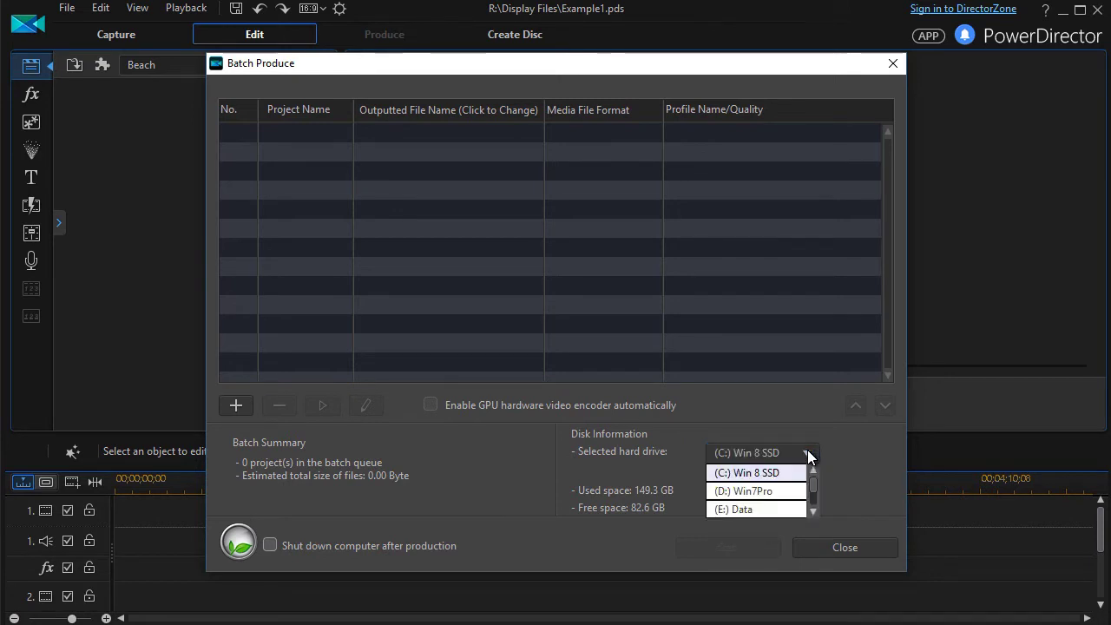
pyautogui.scroll(-2, 811, 484)
pyautogui.click(755, 509)
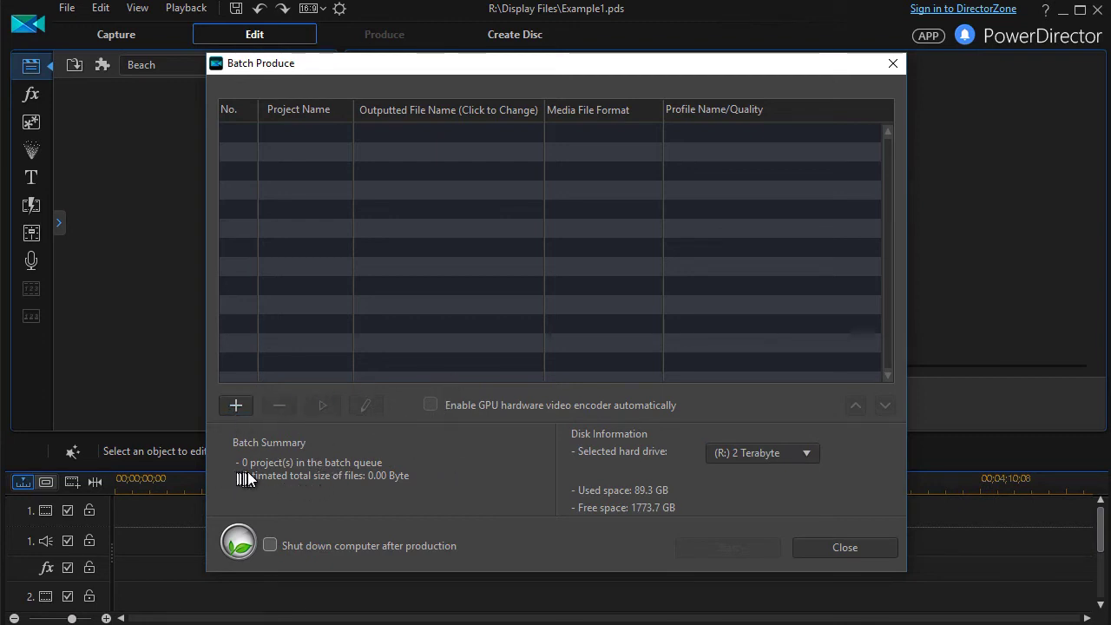
pyautogui.click(236, 406)
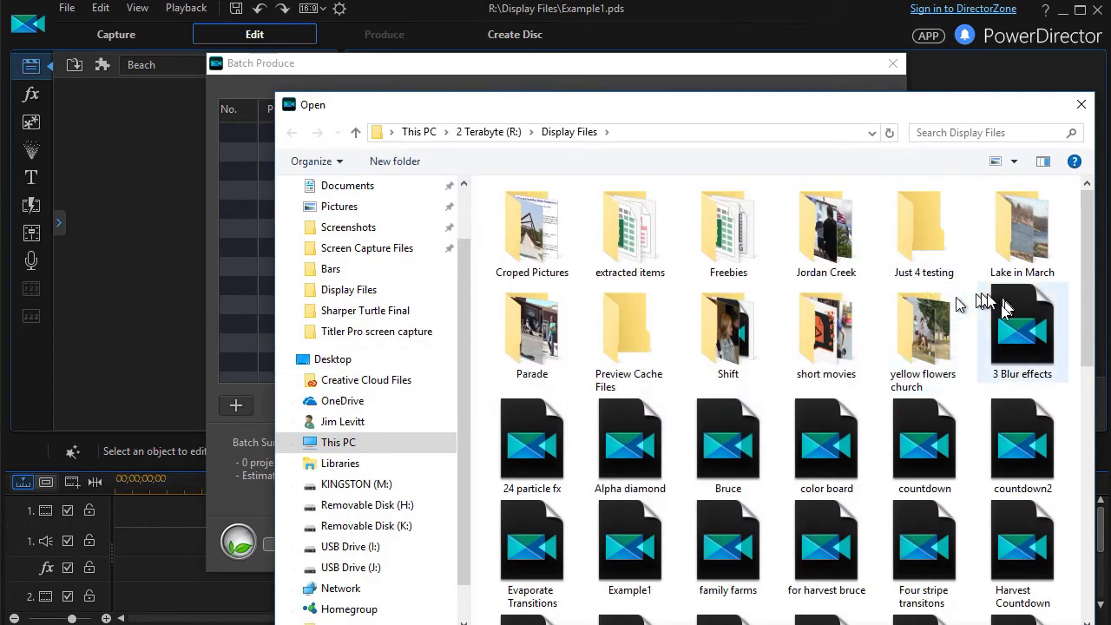
# Step: Queue 3 Blur effects, Alpha diamond and Evaporate Transitions as MPEG-2 jobs, totalling 132.70 MB
pyautogui.doubleClick(1007, 323)
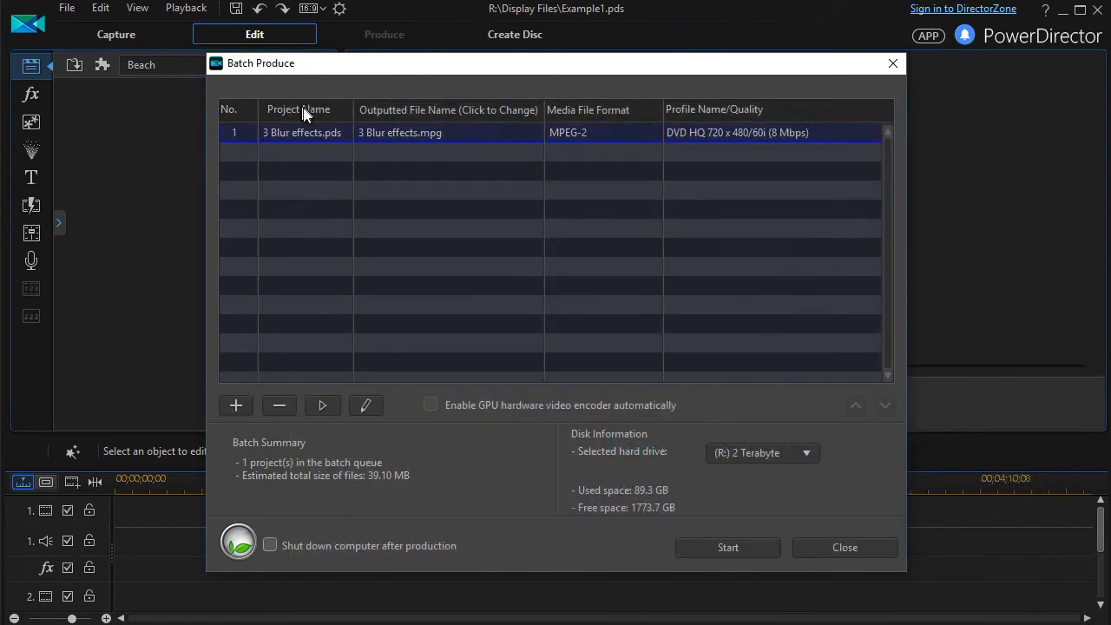
pyautogui.click(247, 137)
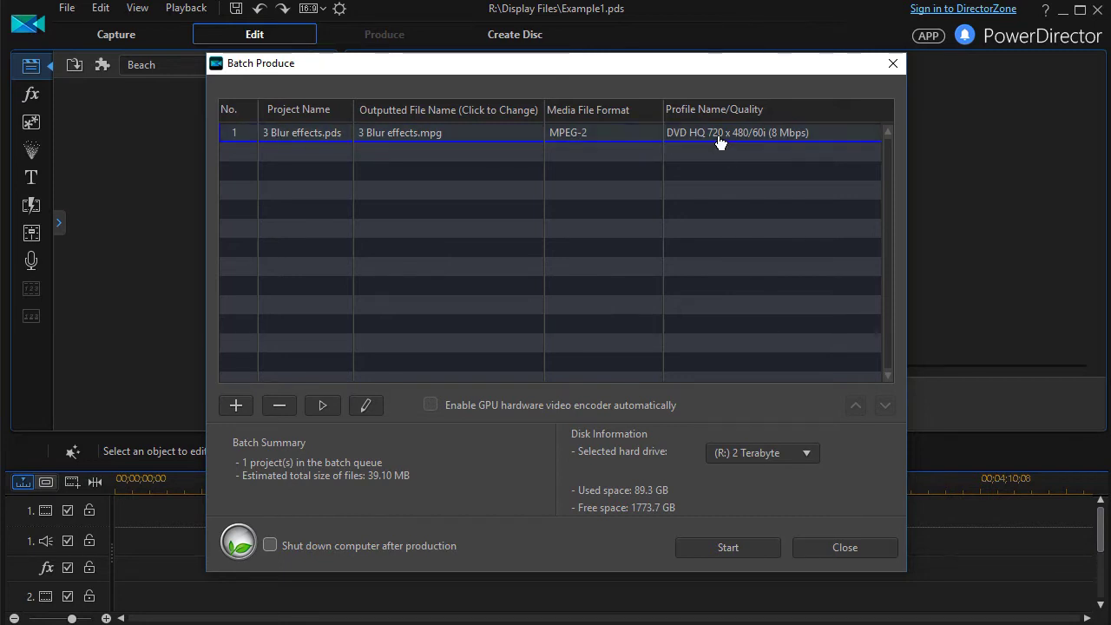
pyautogui.click(235, 405)
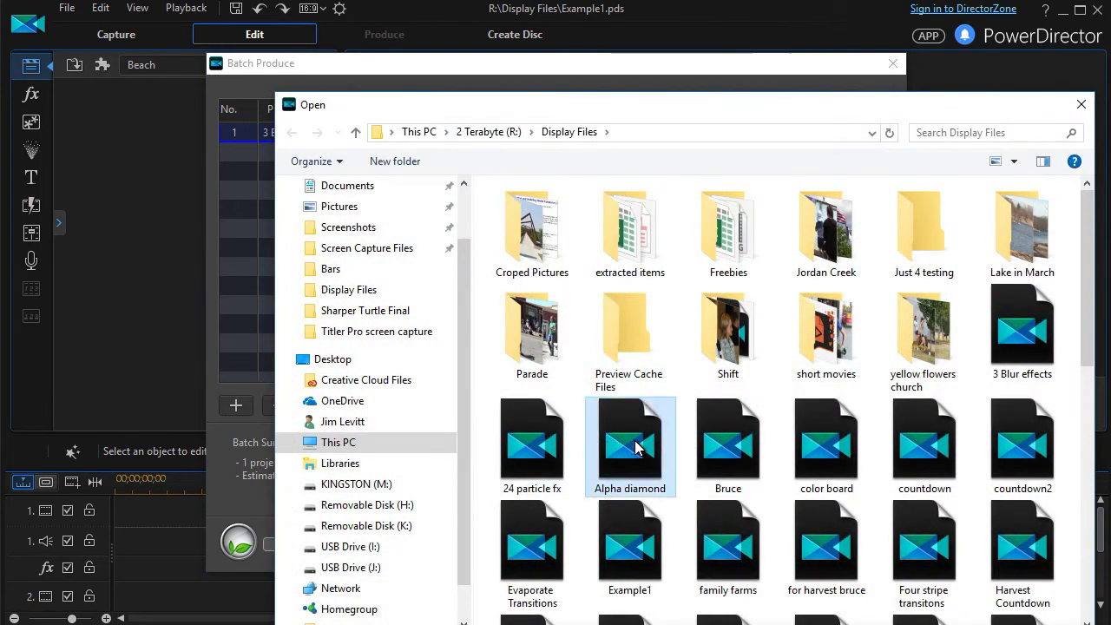
pyautogui.doubleClick(636, 446)
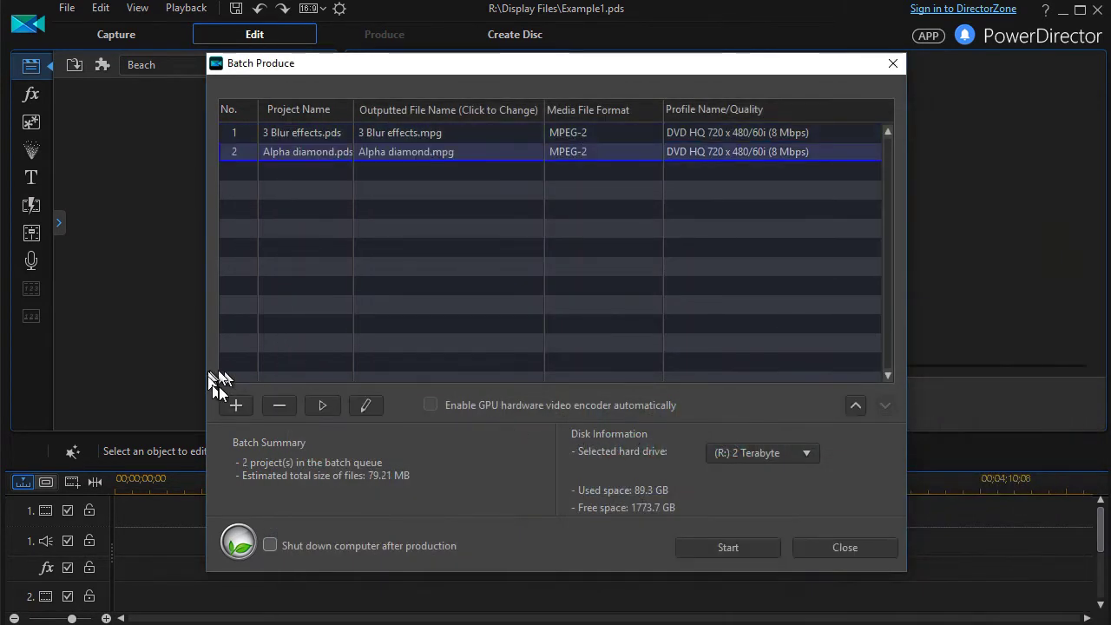
pyautogui.click(235, 406)
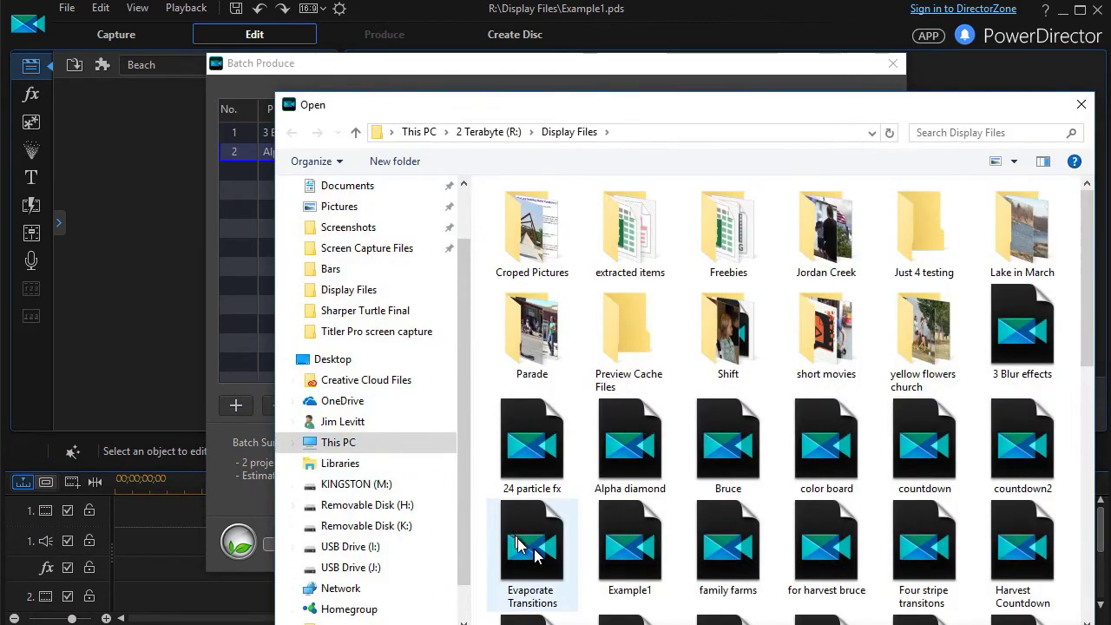
pyautogui.doubleClick(534, 548)
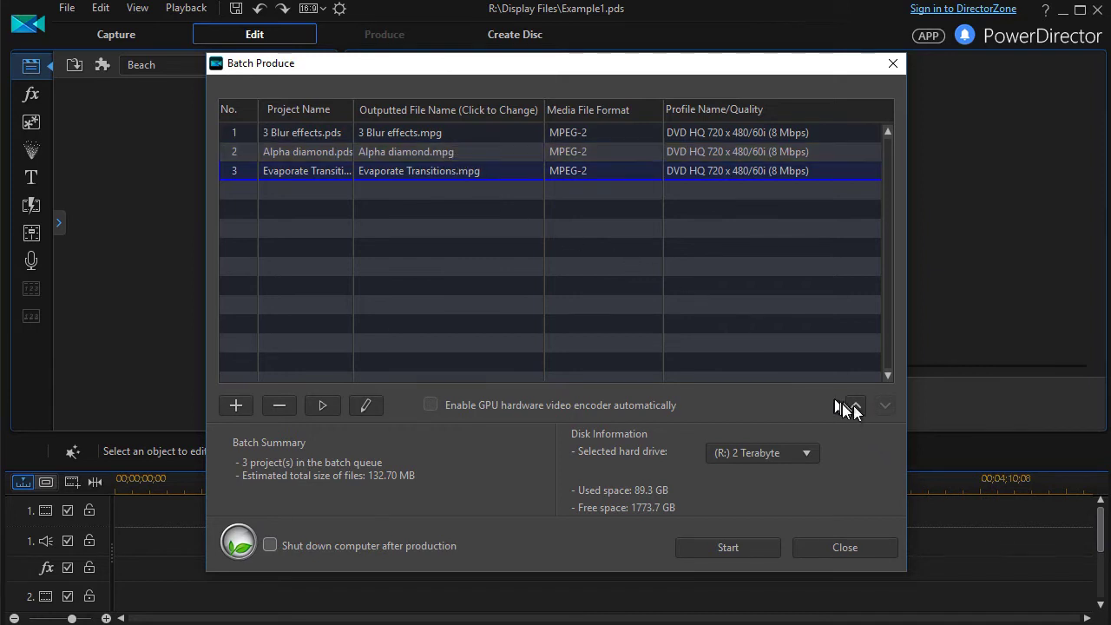
pyautogui.click(742, 154)
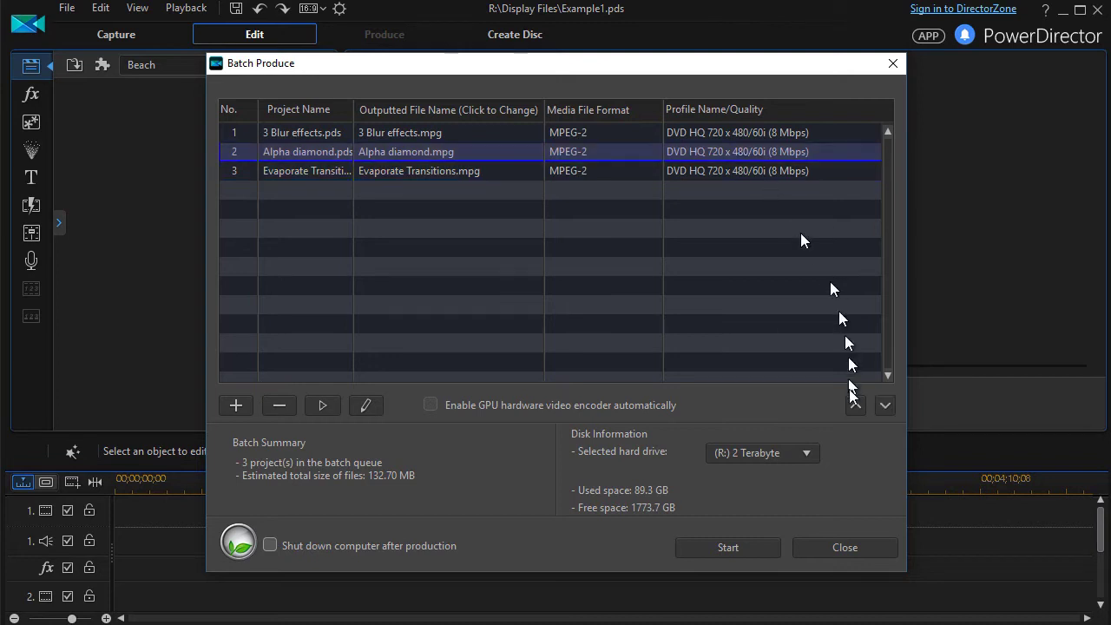
# Step: Move Alpha diamond to the top of the batch queue, ahead of 3 Blur effects and Evaporate Transitions
pyautogui.click(885, 405)
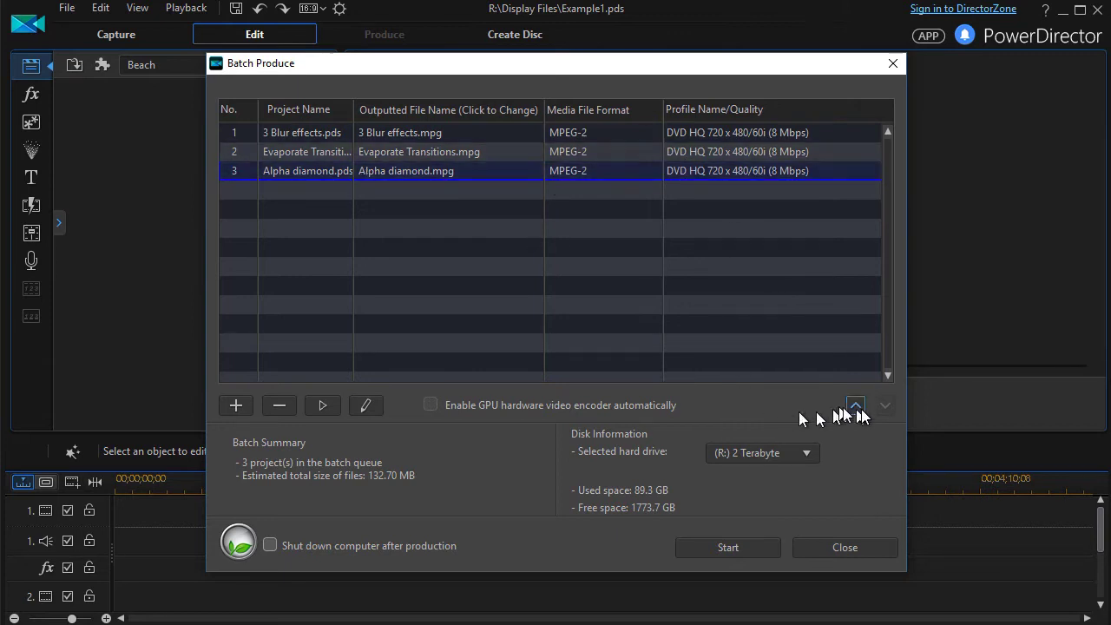
pyautogui.click(859, 407)
pyautogui.click(859, 407)
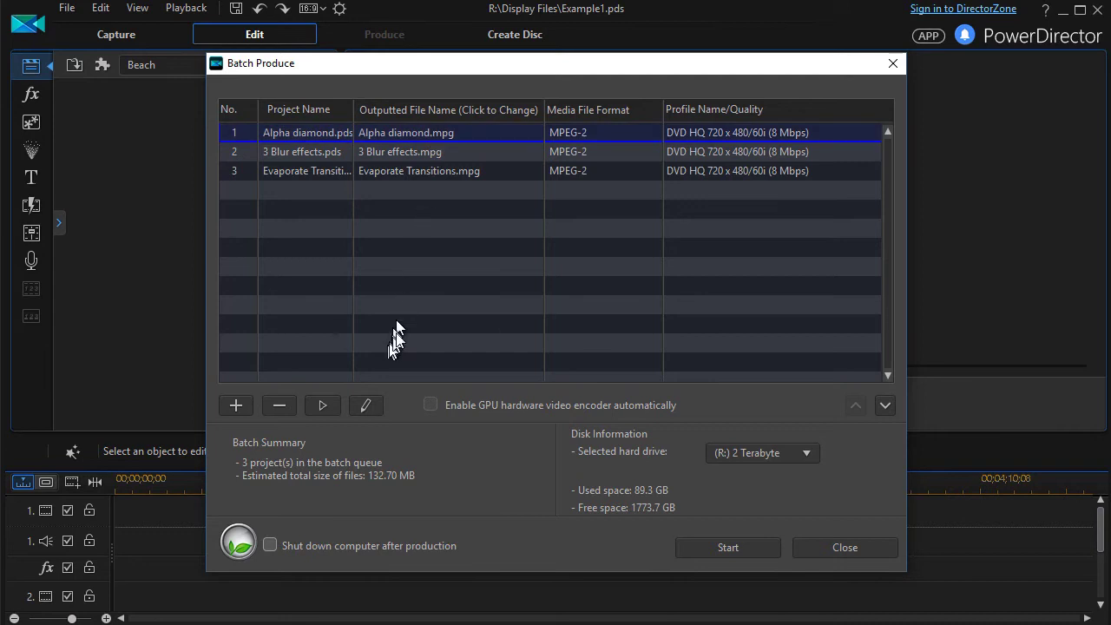
pyautogui.click(375, 406)
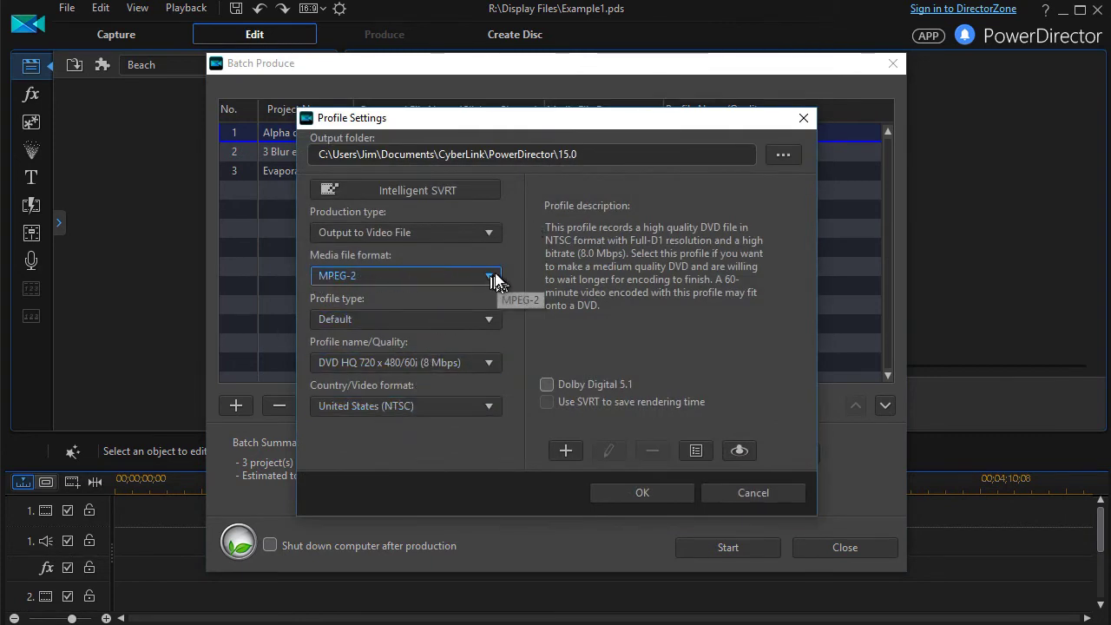
# Step: Change Alpha diamond's output to MPEG-4 (H.264), Default profile type, 640 x 480/30p (6 Mbps)
pyautogui.click(489, 276)
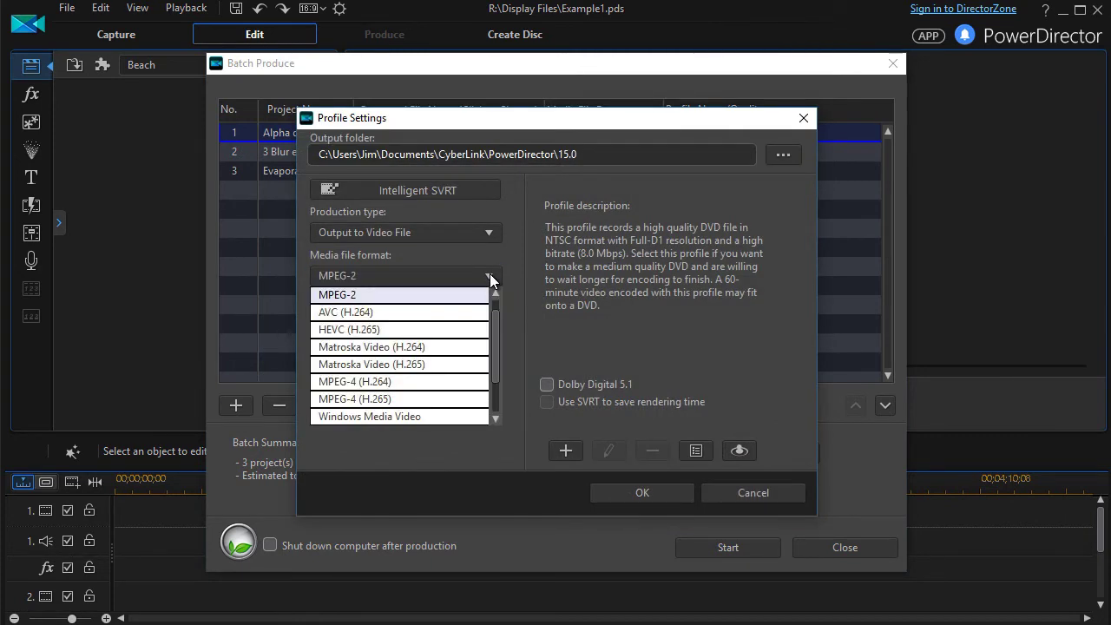
pyautogui.click(413, 383)
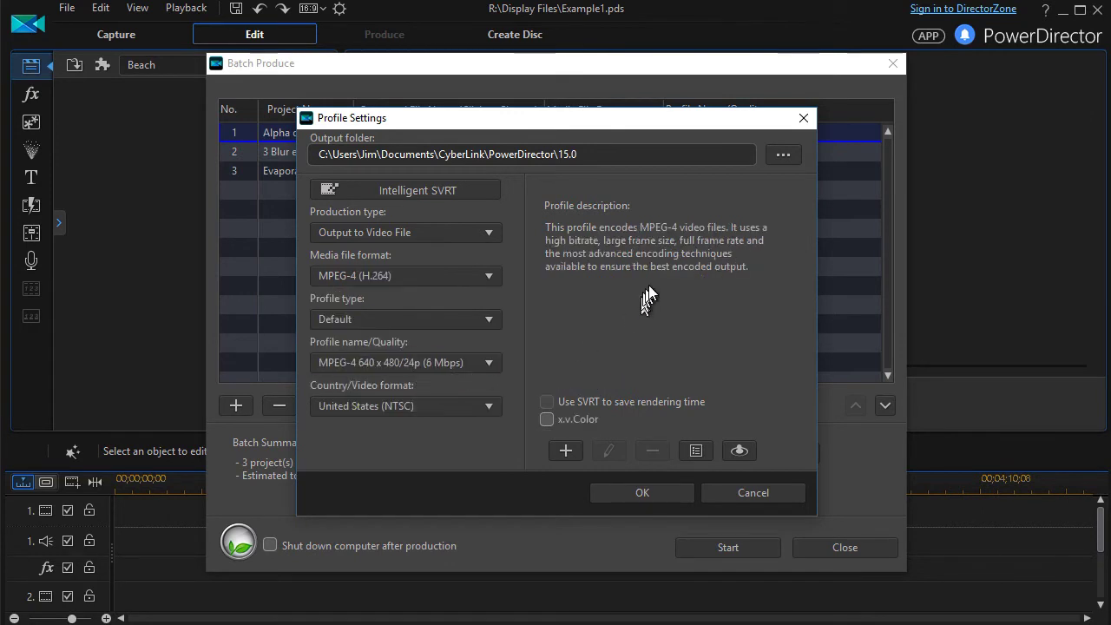
pyautogui.click(490, 321)
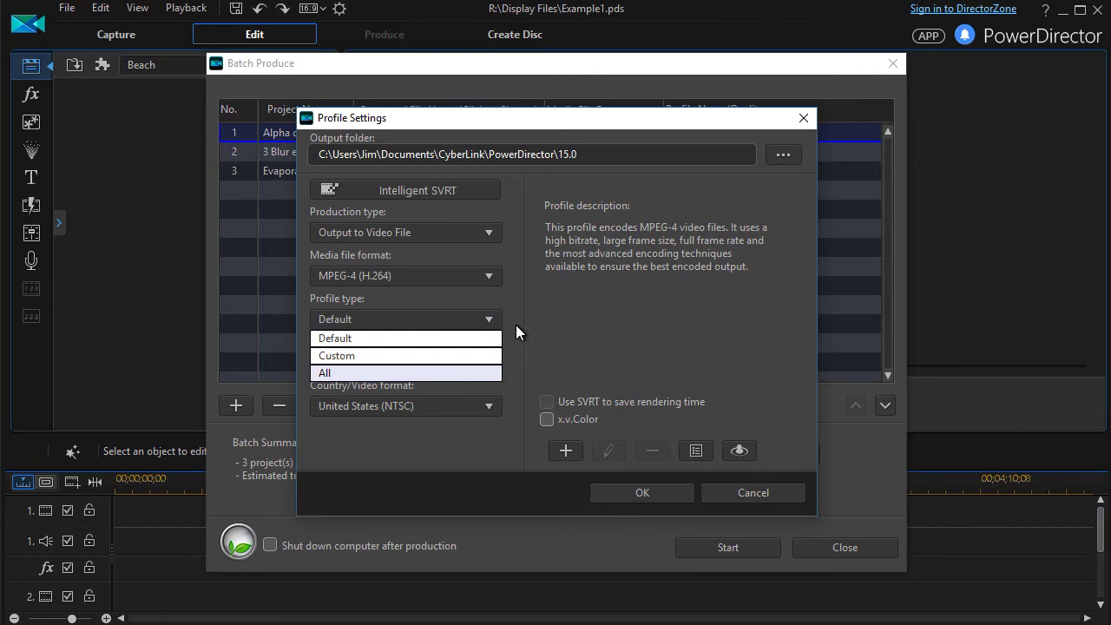
pyautogui.click(516, 325)
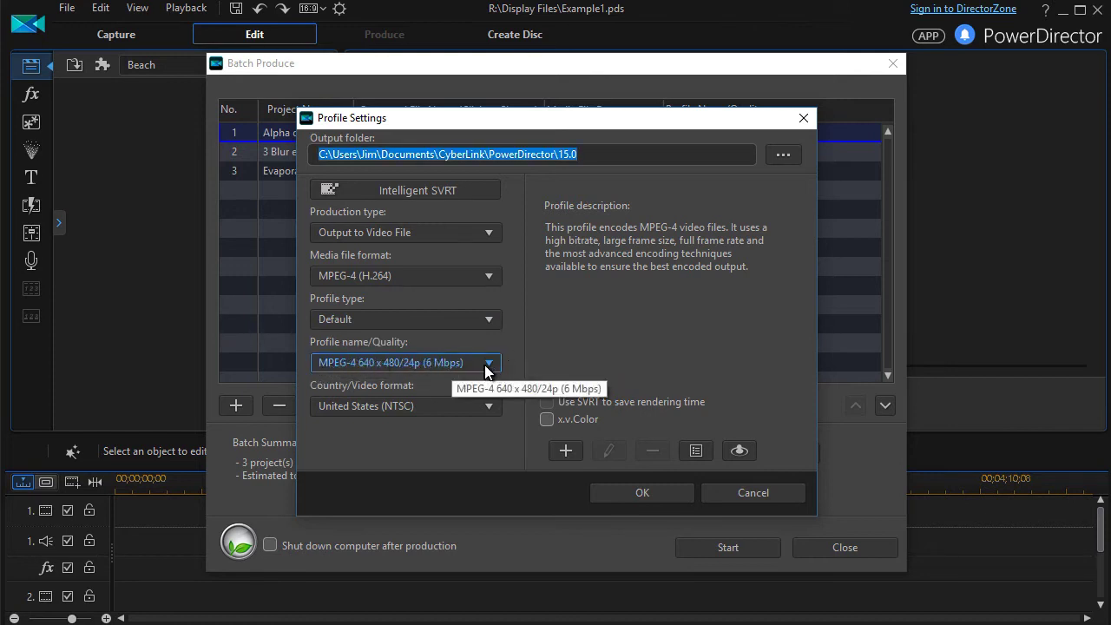
pyautogui.click(488, 365)
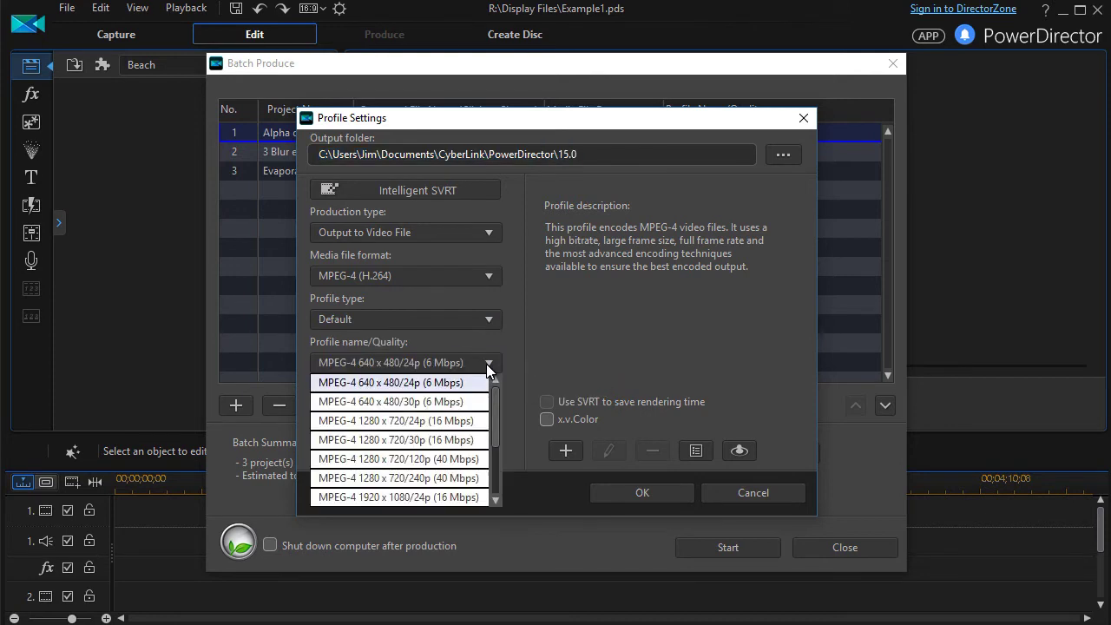
pyautogui.click(437, 403)
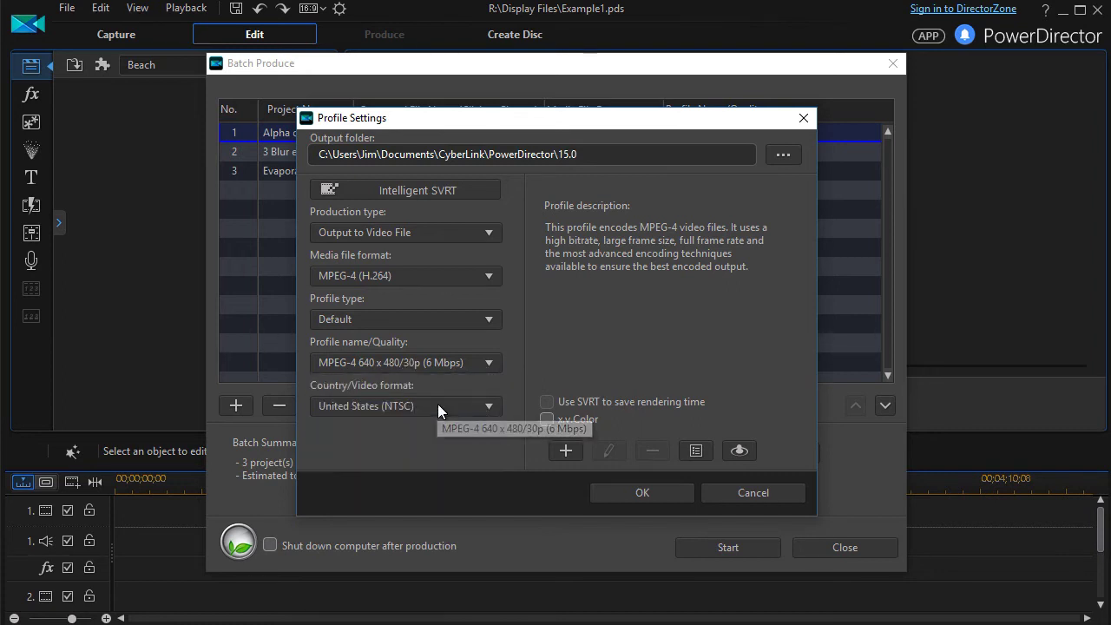
pyautogui.click(642, 493)
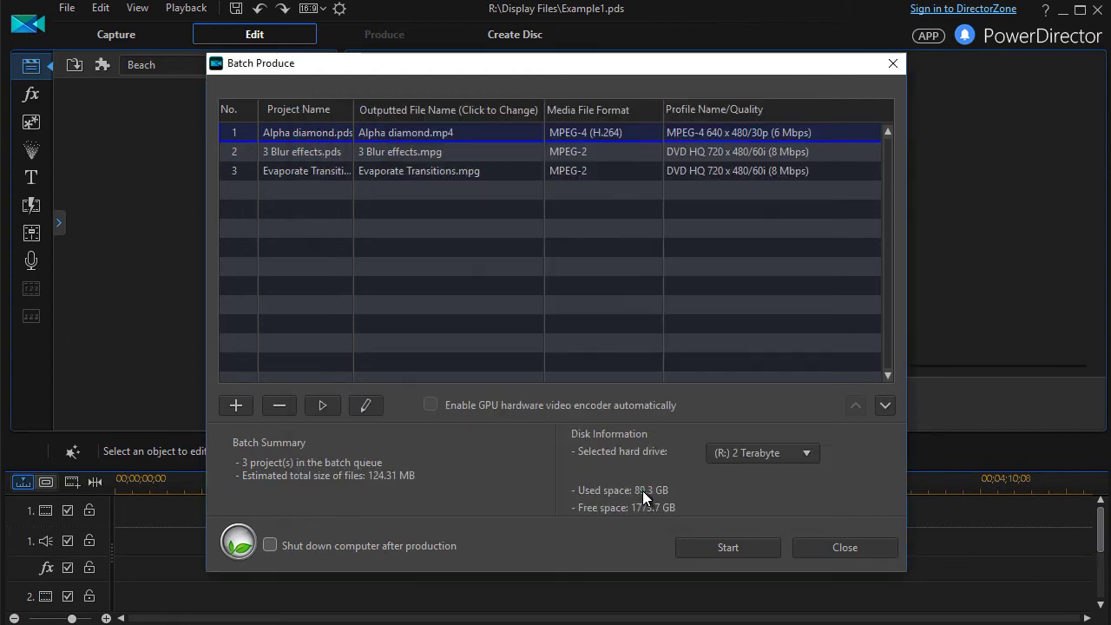
pyautogui.click(590, 155)
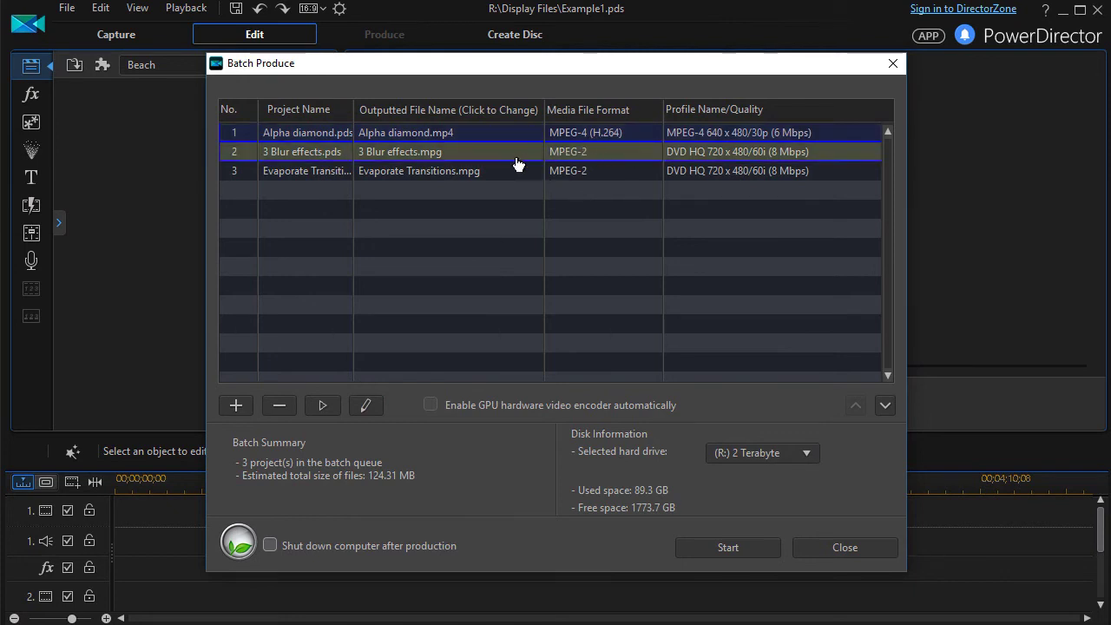
# Step: Switch the 3 Blur effects job to AVI with the DV-AVI 720 x 480/60i (25 Mbps) profile
pyautogui.click(369, 188)
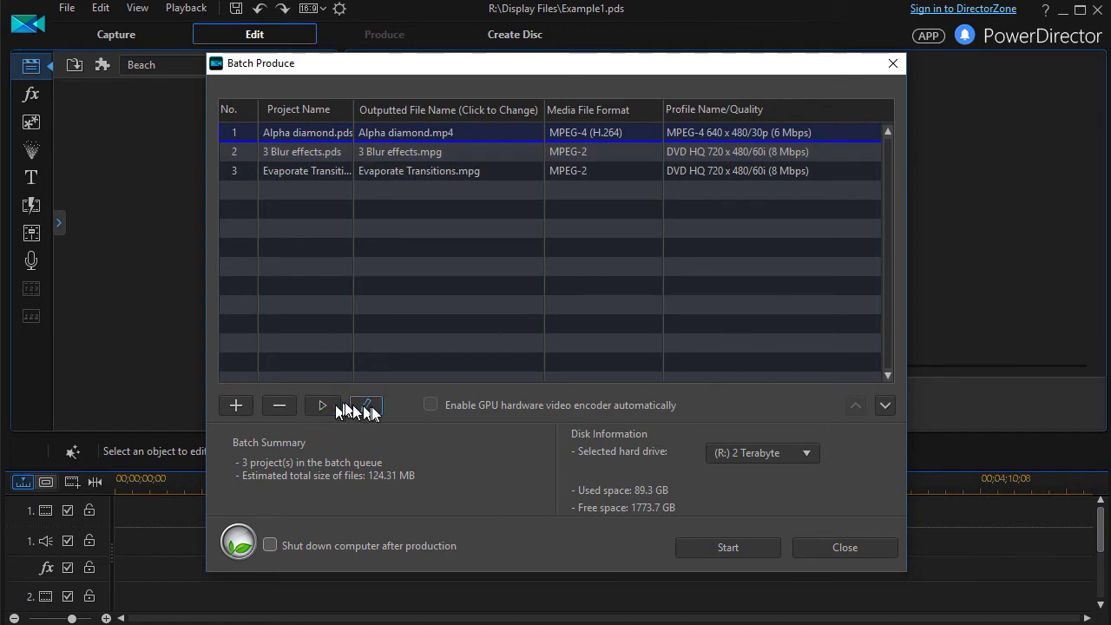
pyautogui.click(397, 153)
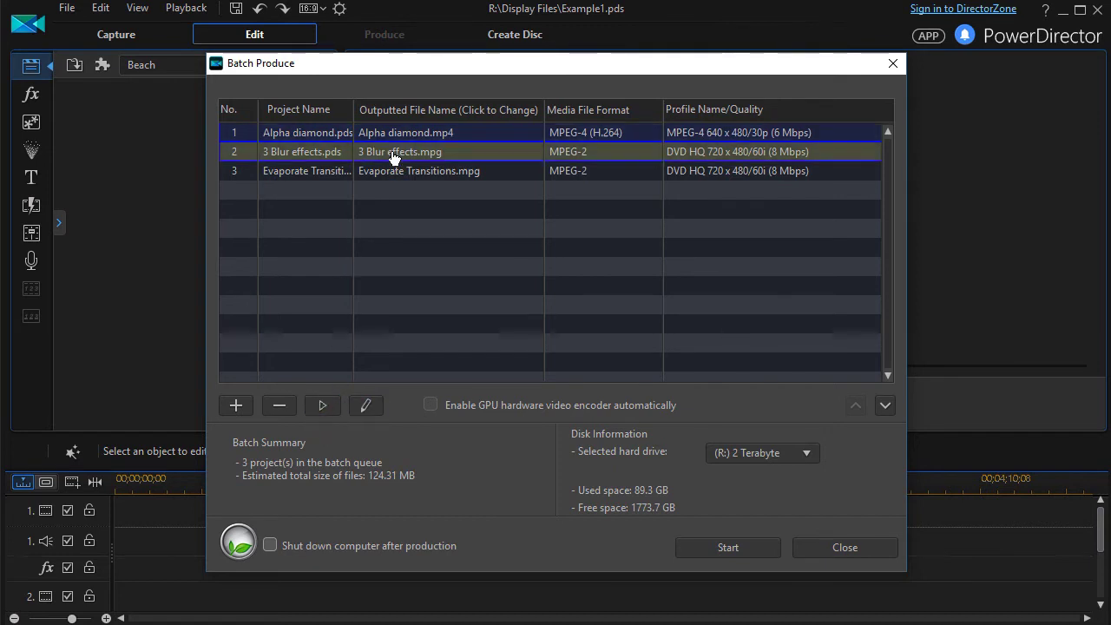
pyautogui.click(370, 406)
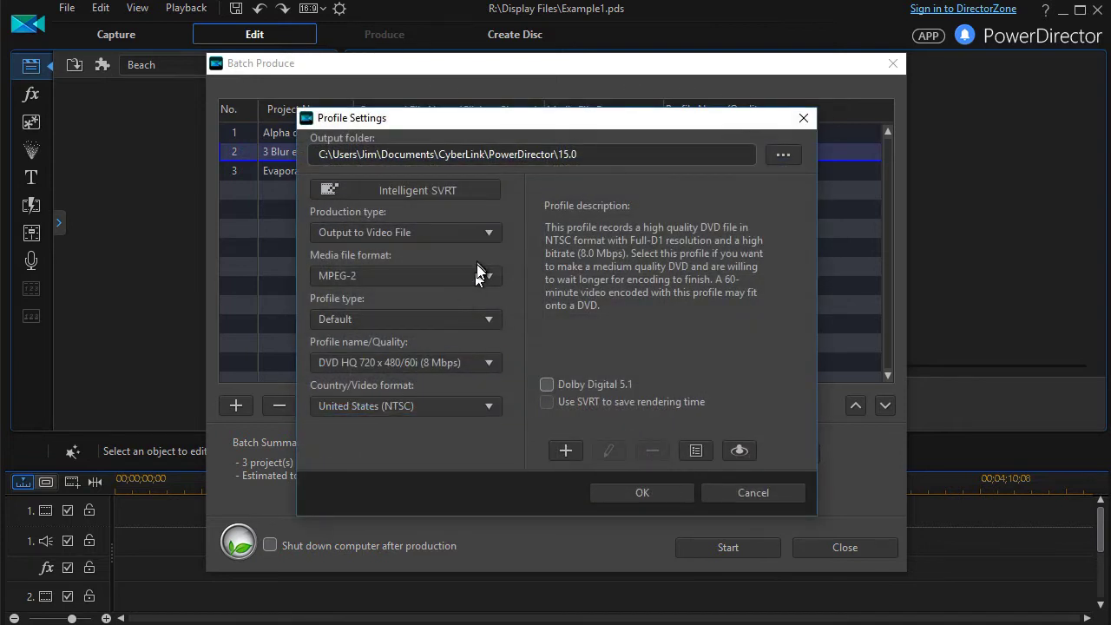
pyautogui.click(492, 275)
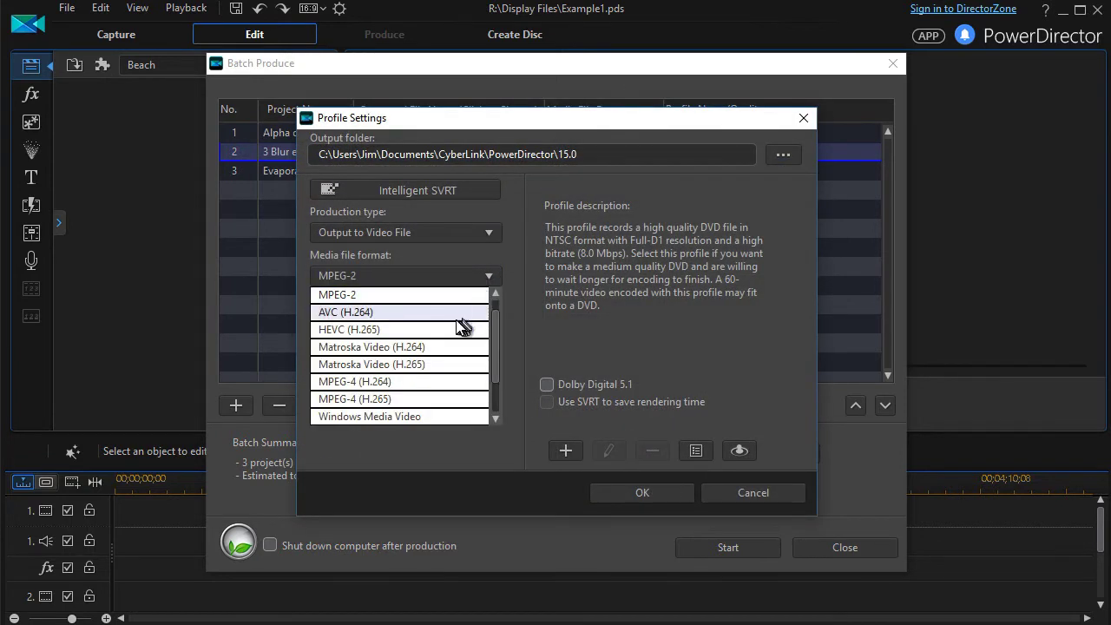
pyautogui.moveTo(494, 332); pyautogui.dragTo(482, 254)
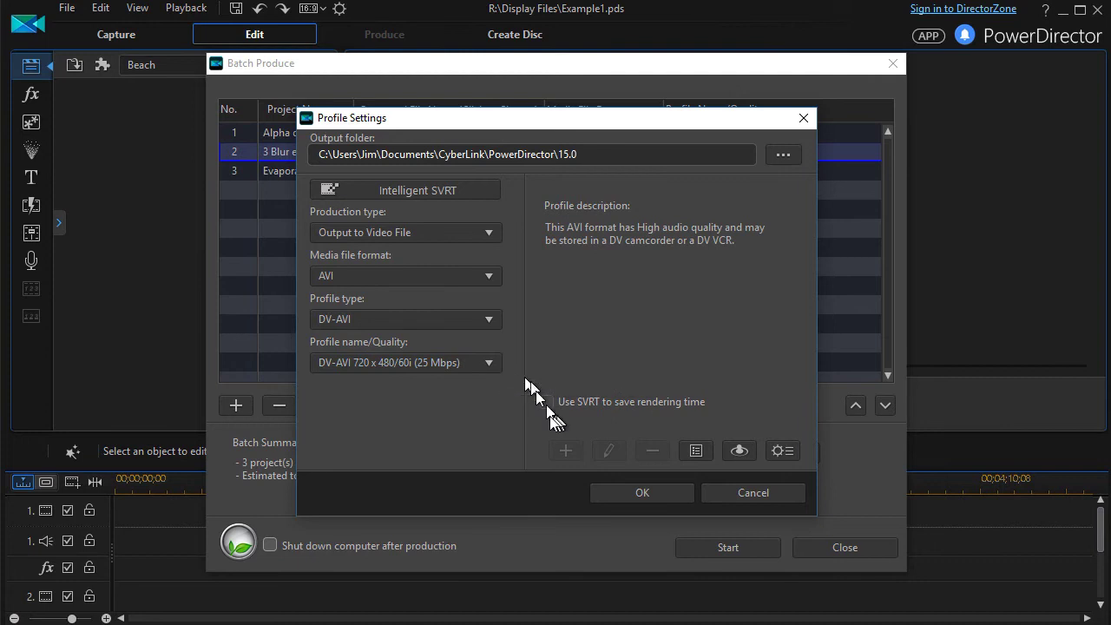
pyautogui.click(652, 492)
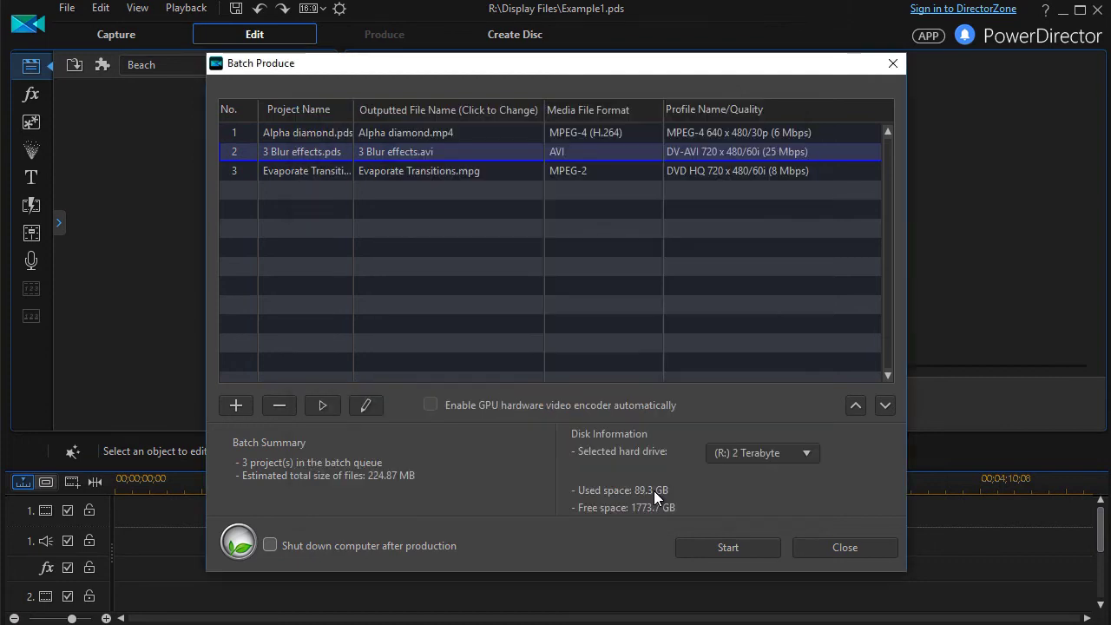
pyautogui.click(417, 171)
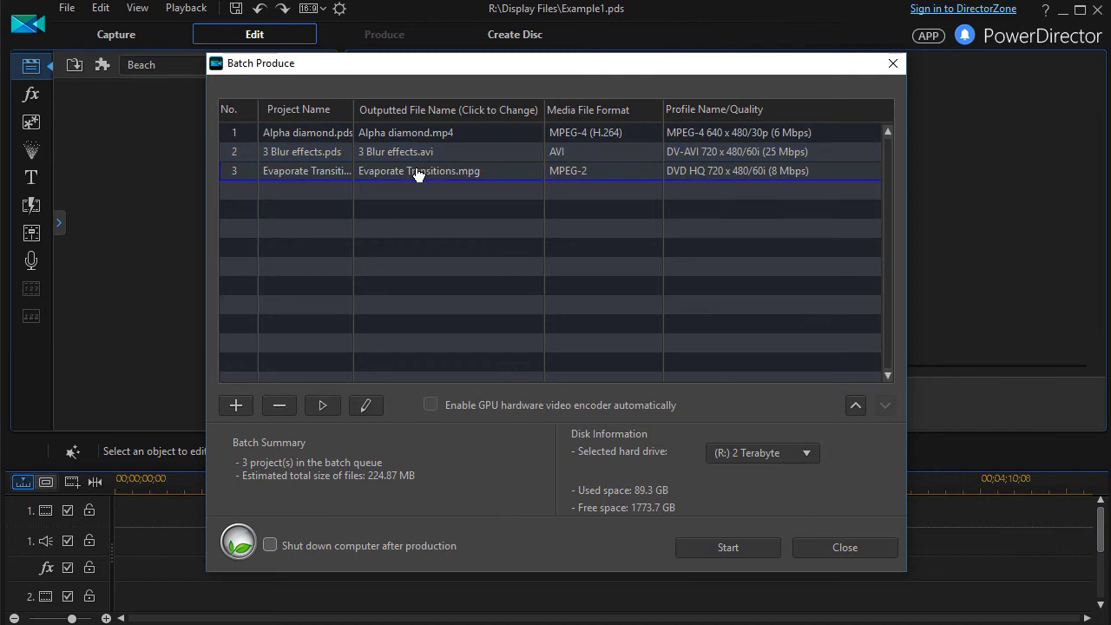
pyautogui.click(324, 405)
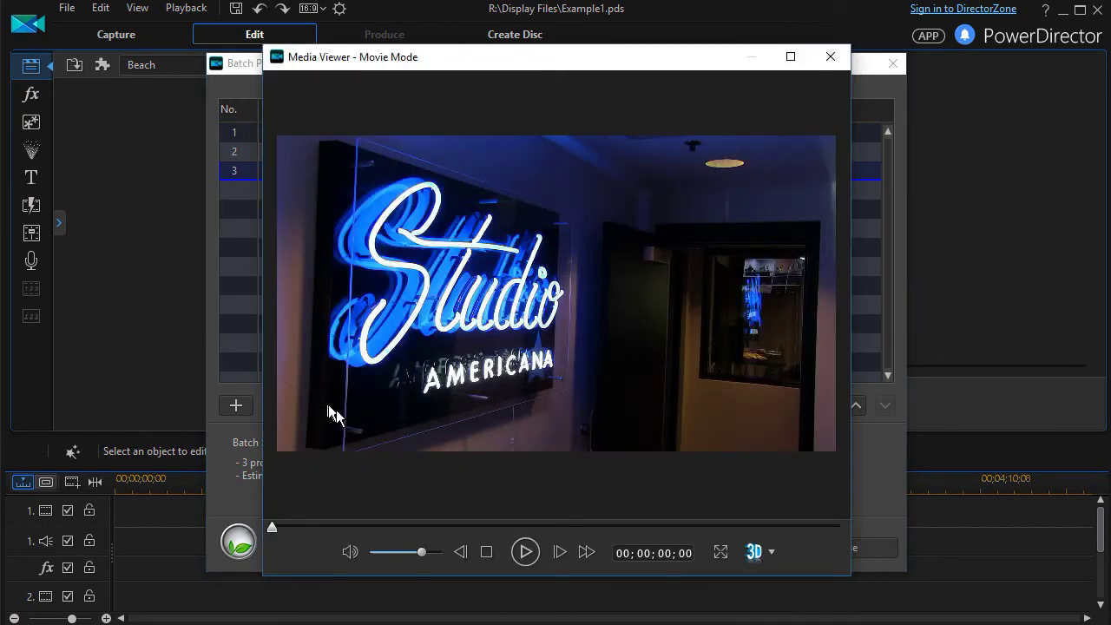
pyautogui.click(526, 553)
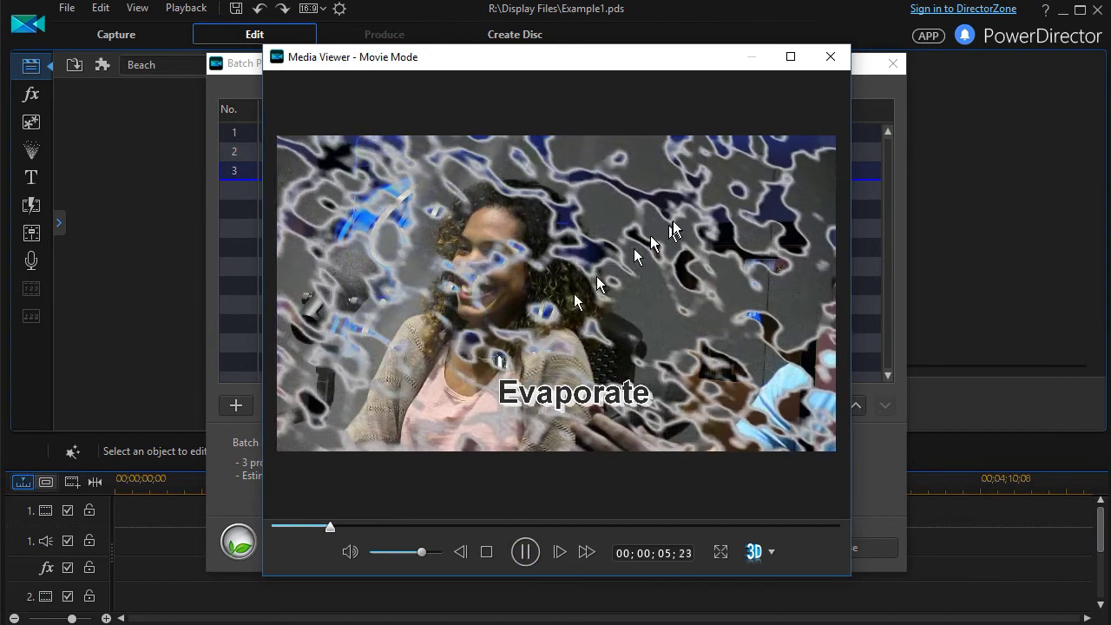
pyautogui.click(525, 552)
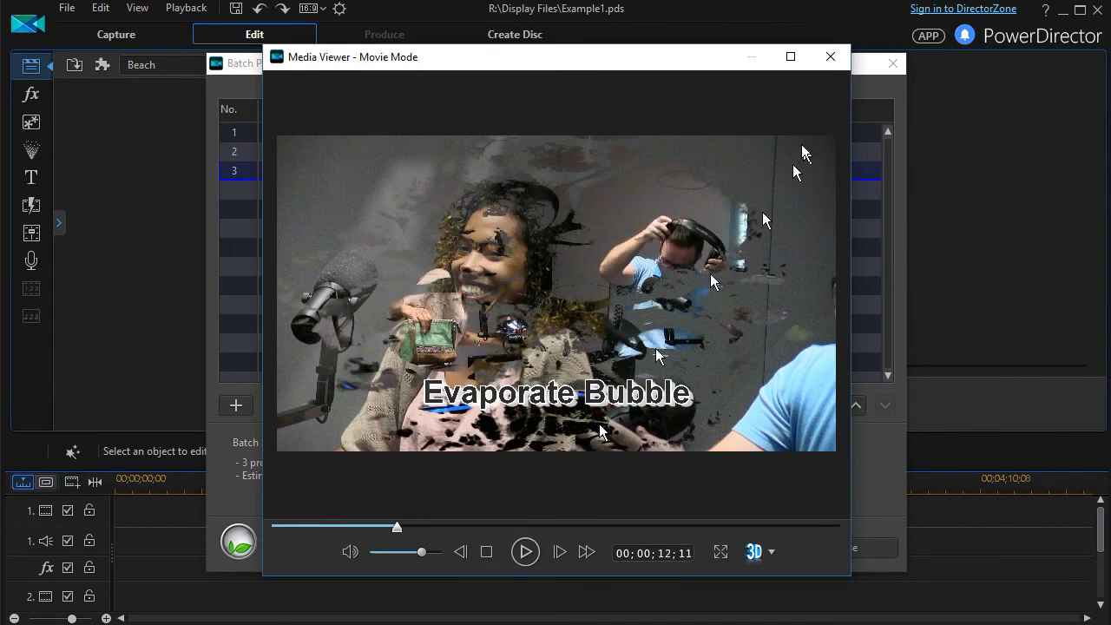
pyautogui.click(831, 57)
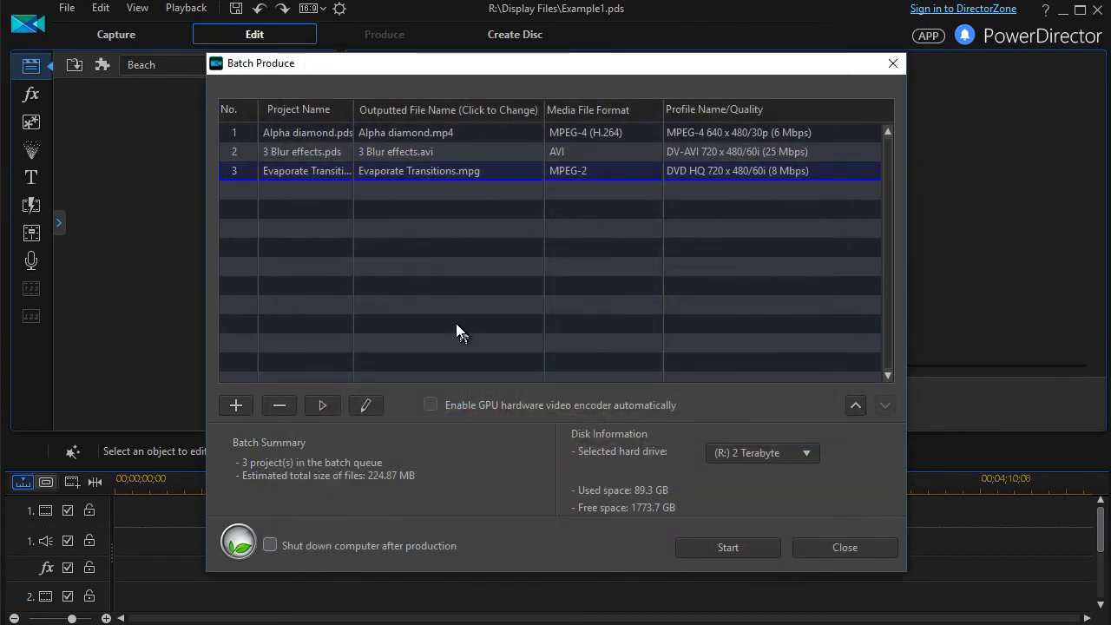
# Step: Render all three queued projects and close Batch Produce after Production complete
pyautogui.click(723, 549)
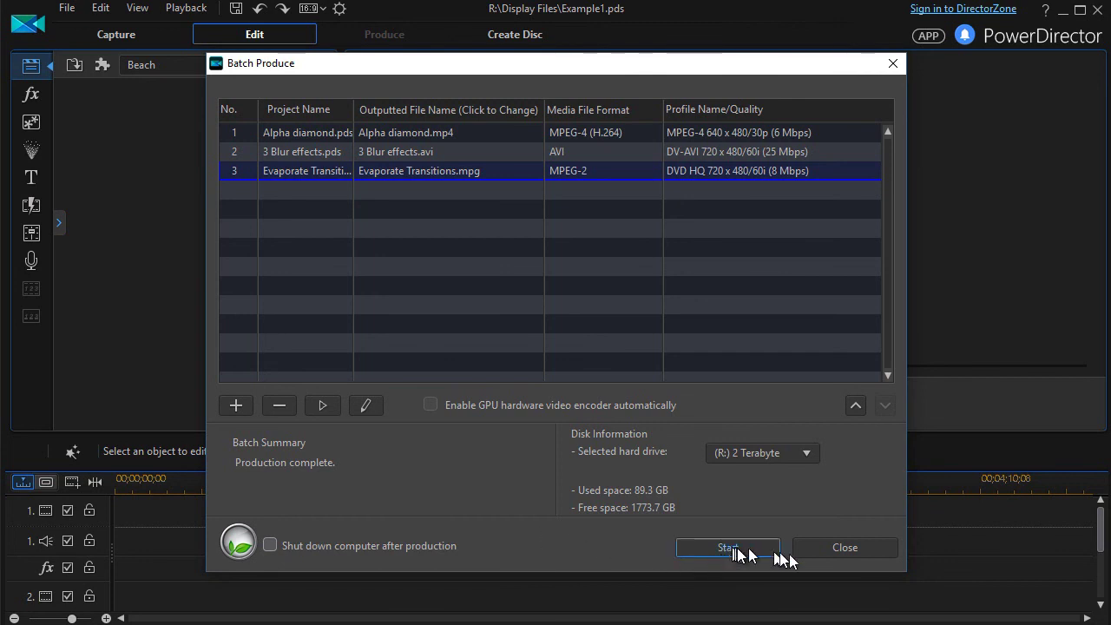
pyautogui.click(844, 547)
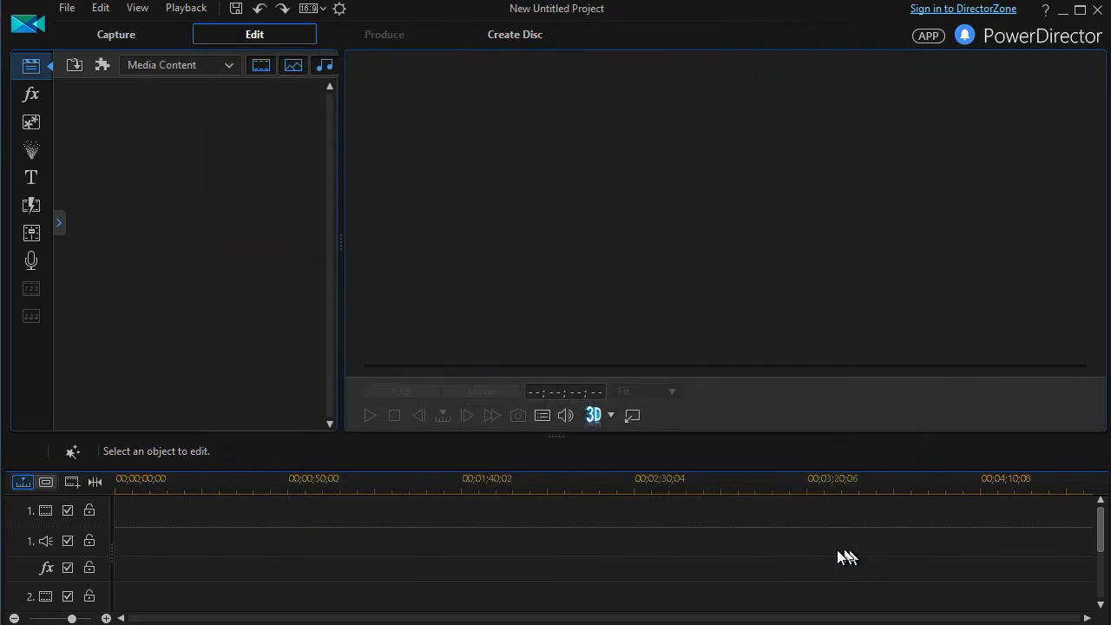